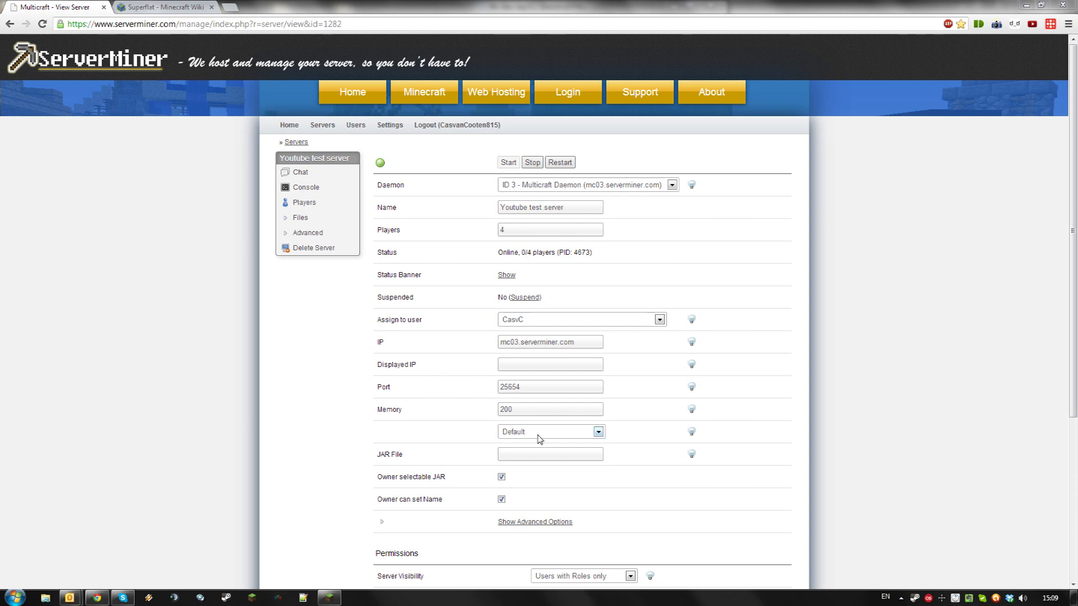
# Open server.properties under Config Files and focus its generator-settings field.
pyautogui.click(310, 221)
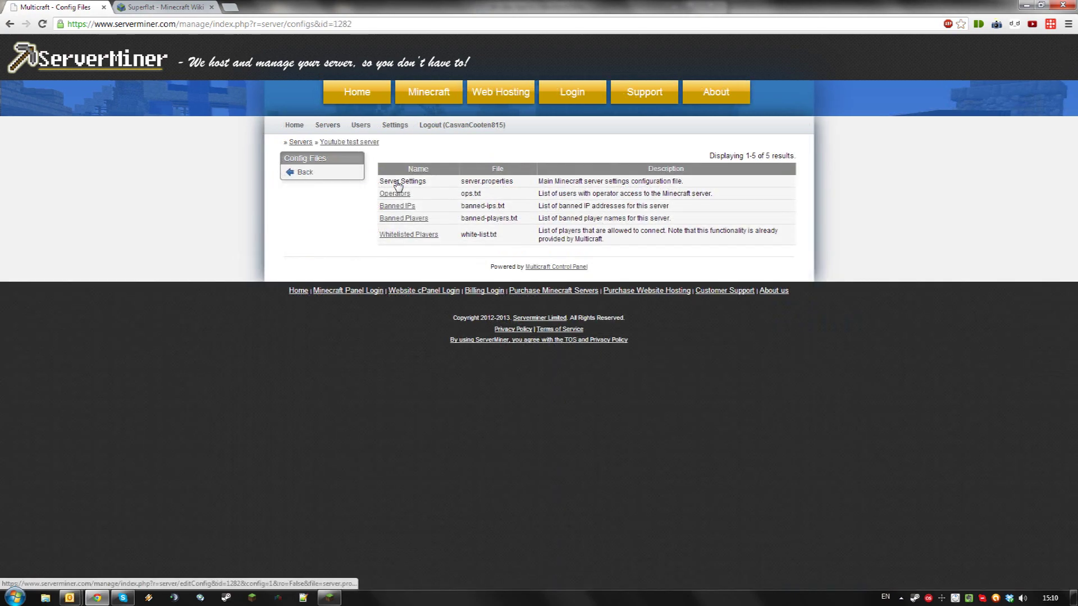
pyautogui.click(399, 185)
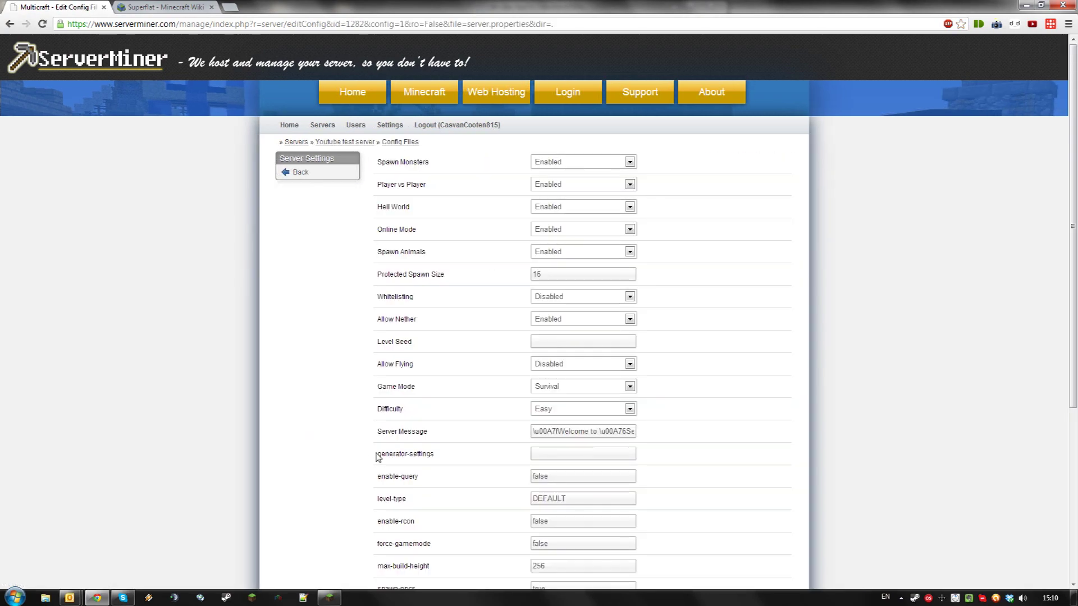
pyautogui.moveTo(378, 455); pyautogui.dragTo(444, 455)
pyautogui.click(443, 455)
pyautogui.scroll(-1, 483, 399)
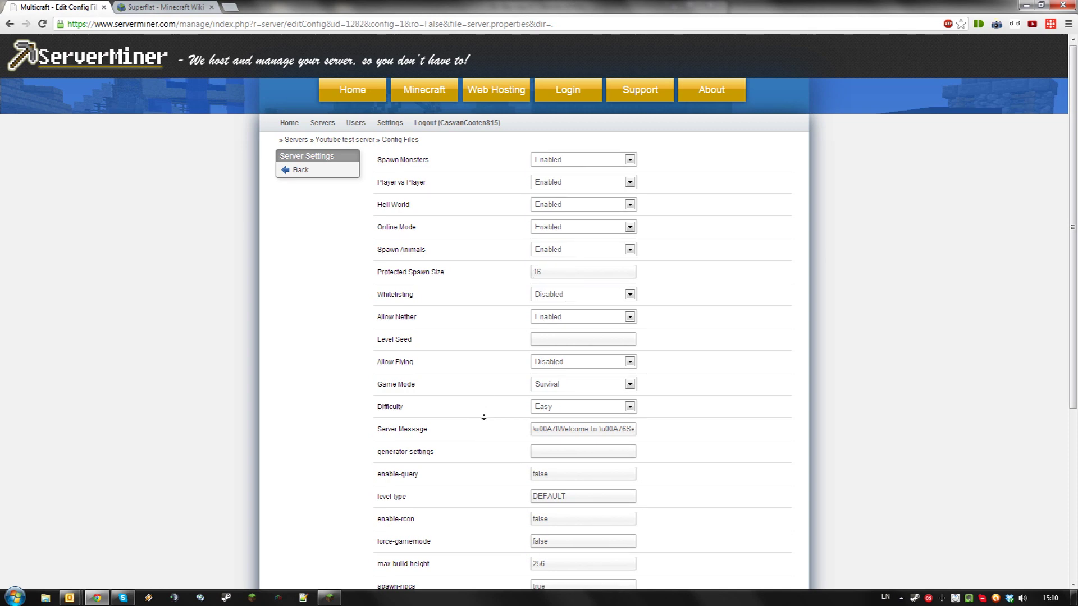
pyautogui.click(534, 404)
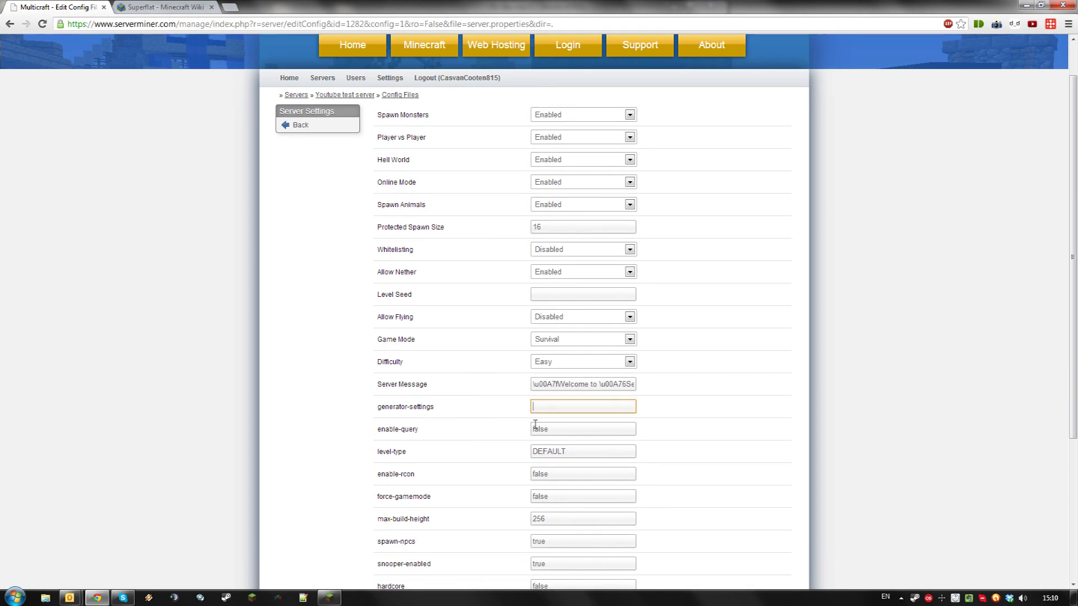
pyautogui.click(146, 9)
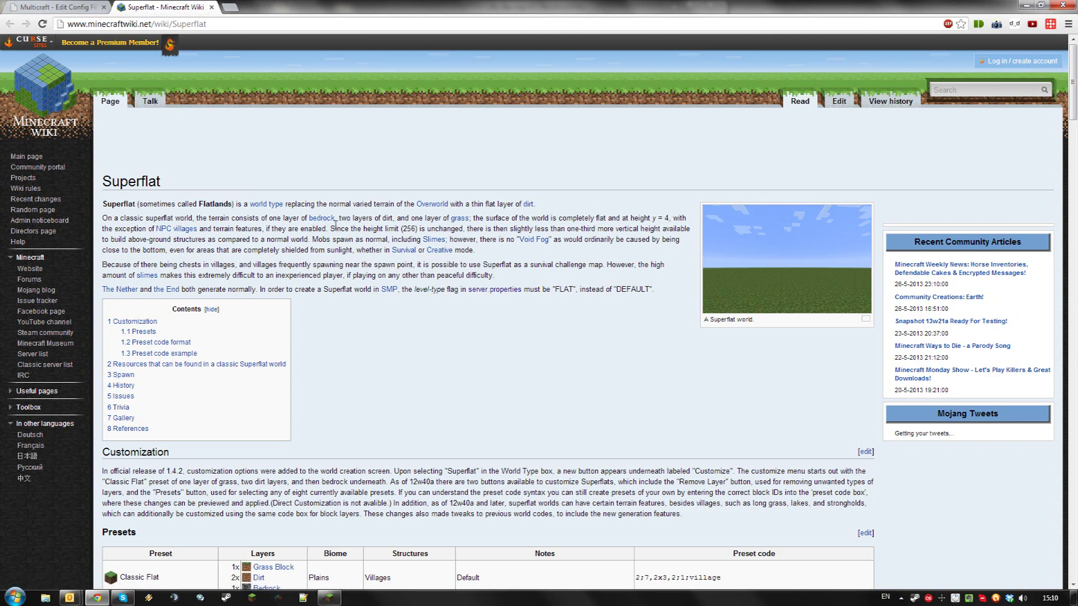
pyautogui.scroll(-3, 337, 221)
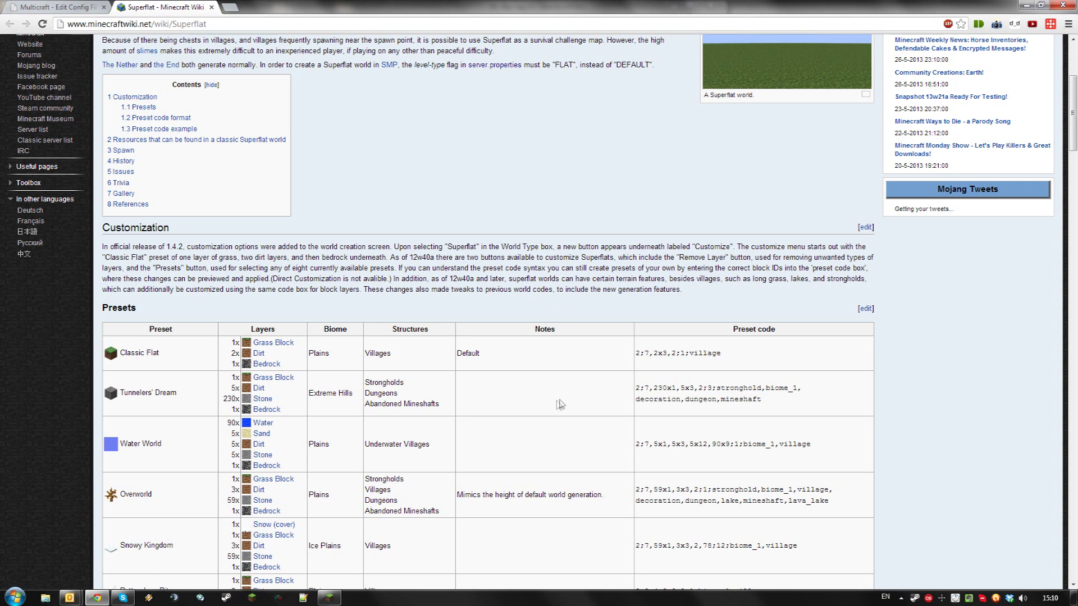
# Bring the Minecraft 1.5.2 game window to the front.
pyautogui.click(329, 598)
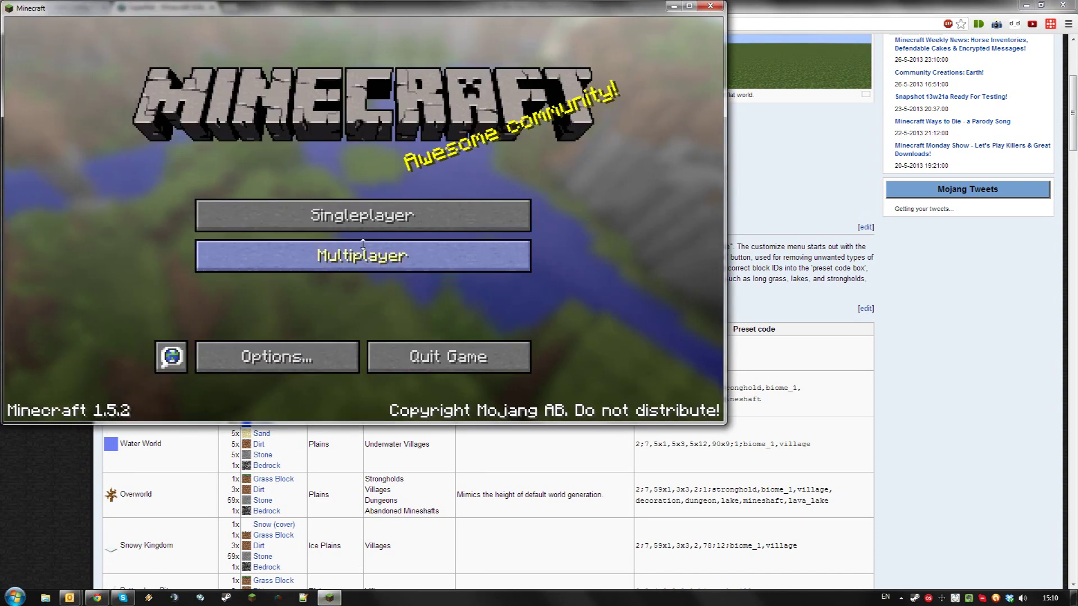
# Create a new Singleplayer world of type Superflat and reach its Presets code screen.
pyautogui.click(362, 226)
pyautogui.click(467, 359)
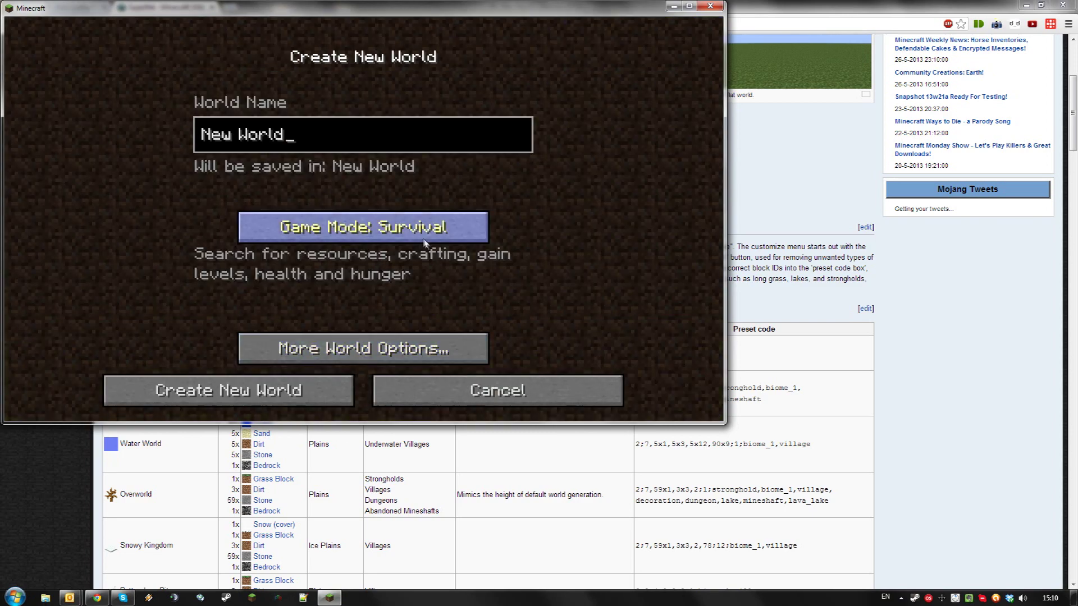
pyautogui.click(421, 352)
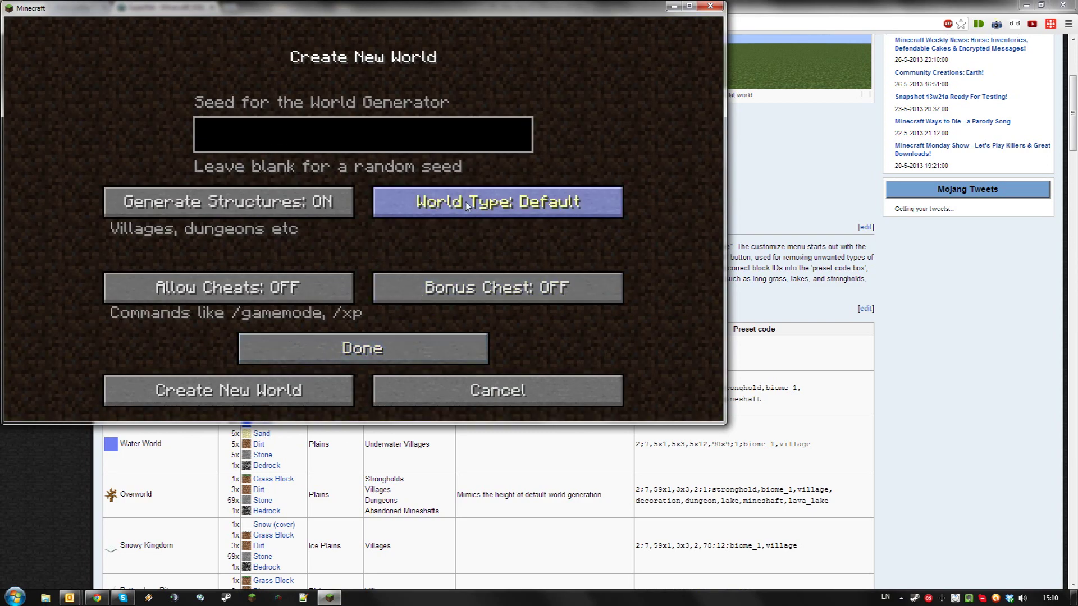
pyautogui.click(469, 206)
pyautogui.click(469, 228)
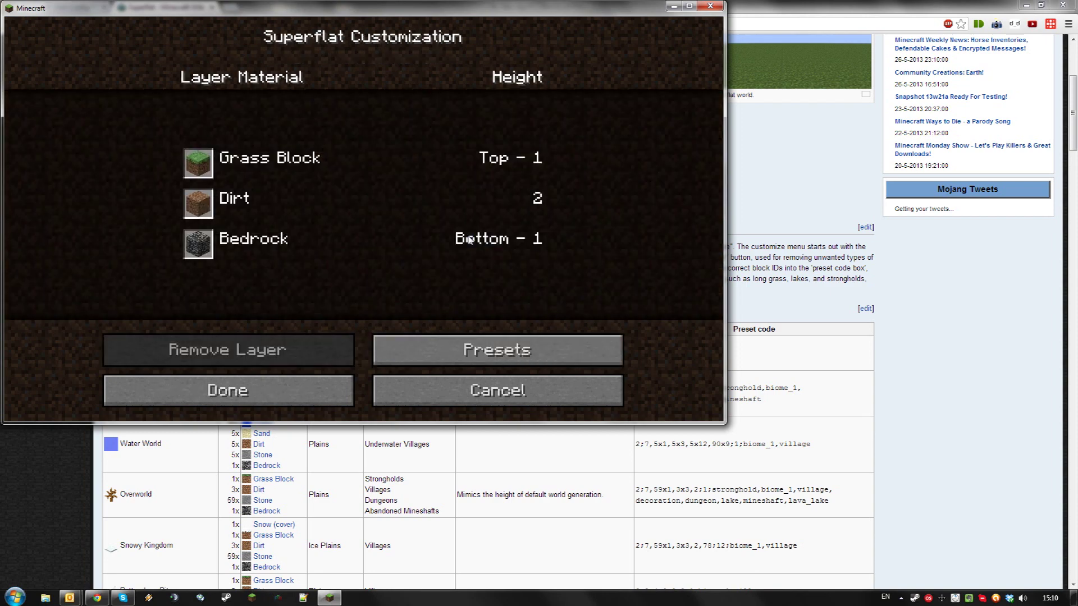
pyautogui.click(494, 358)
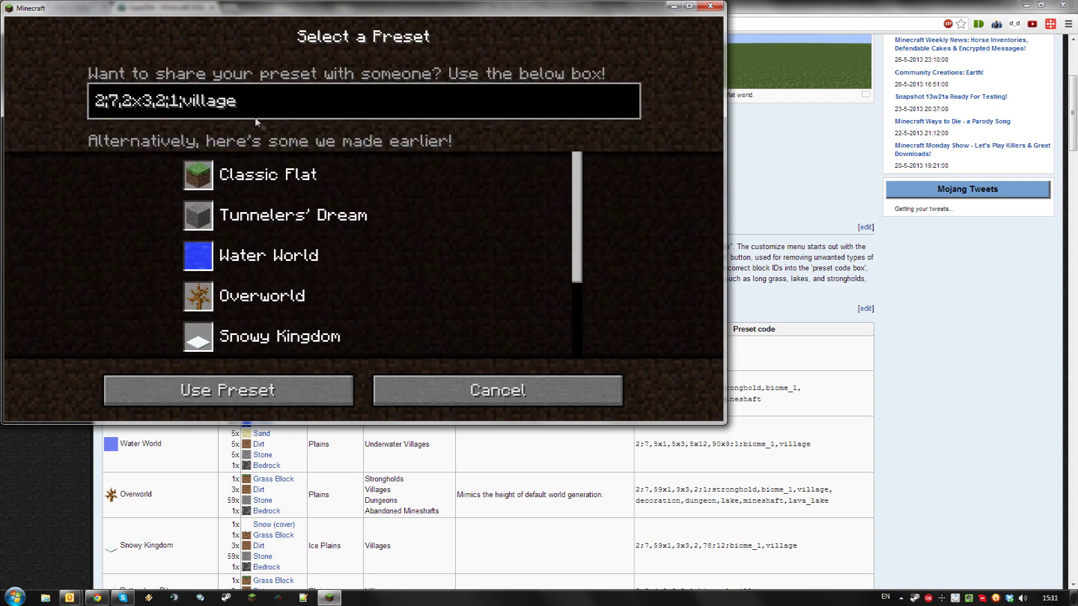
# Replace the preset code with 10x4, apply it, and back out of world creation.
pyautogui.hotkey('ctrl', 'a')
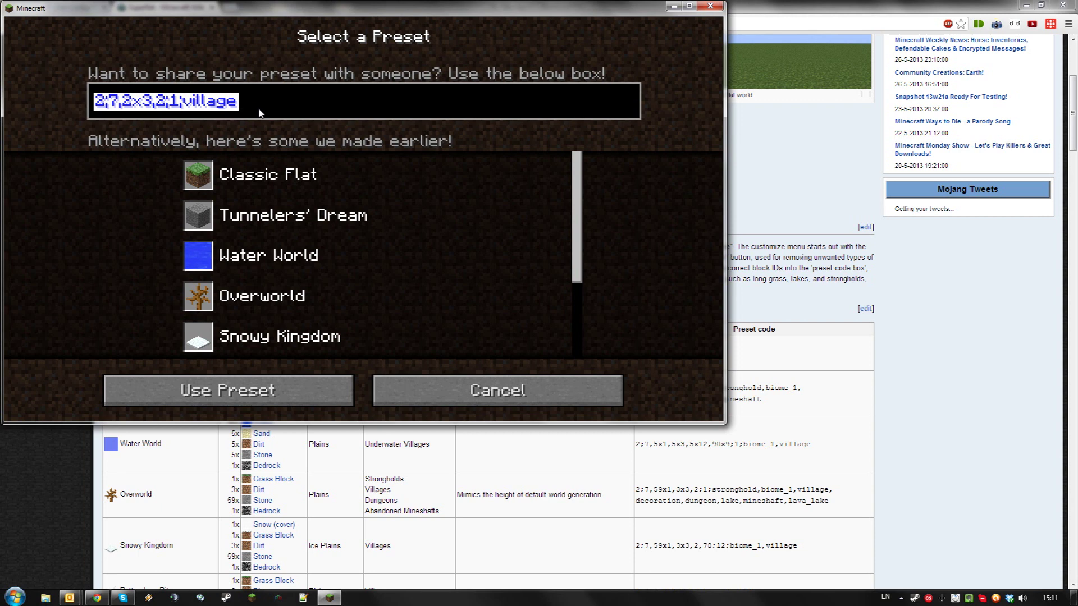
pyautogui.write('10x4')
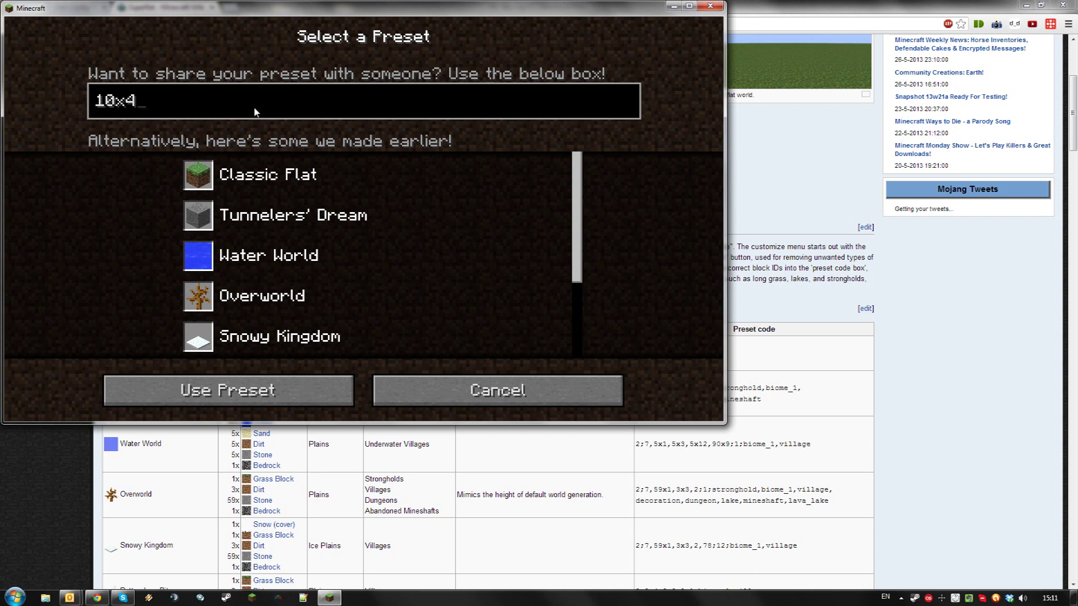
pyautogui.click(222, 392)
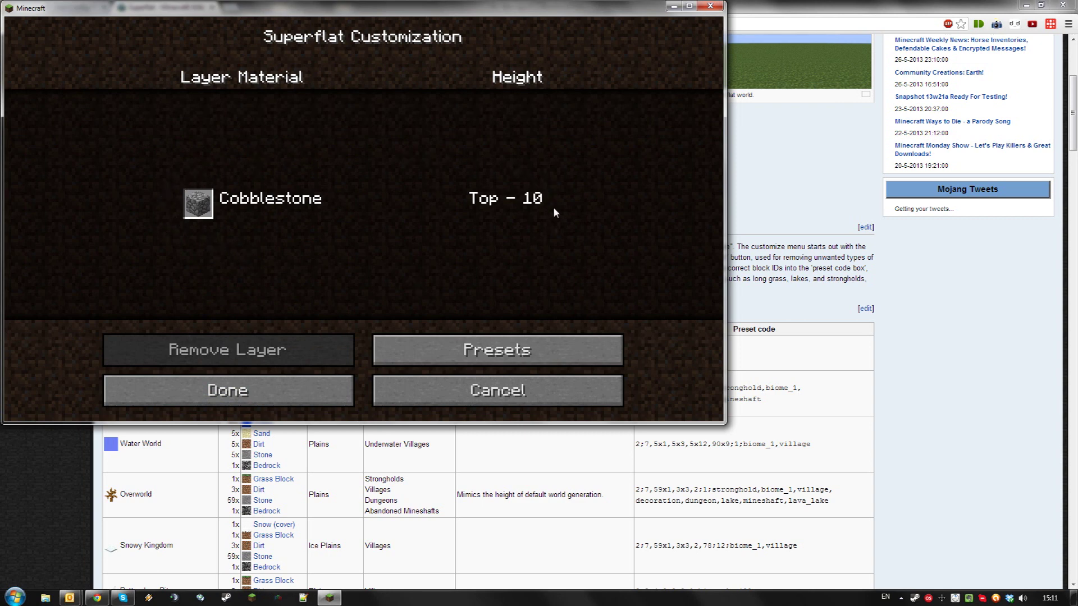
pyautogui.click(509, 384)
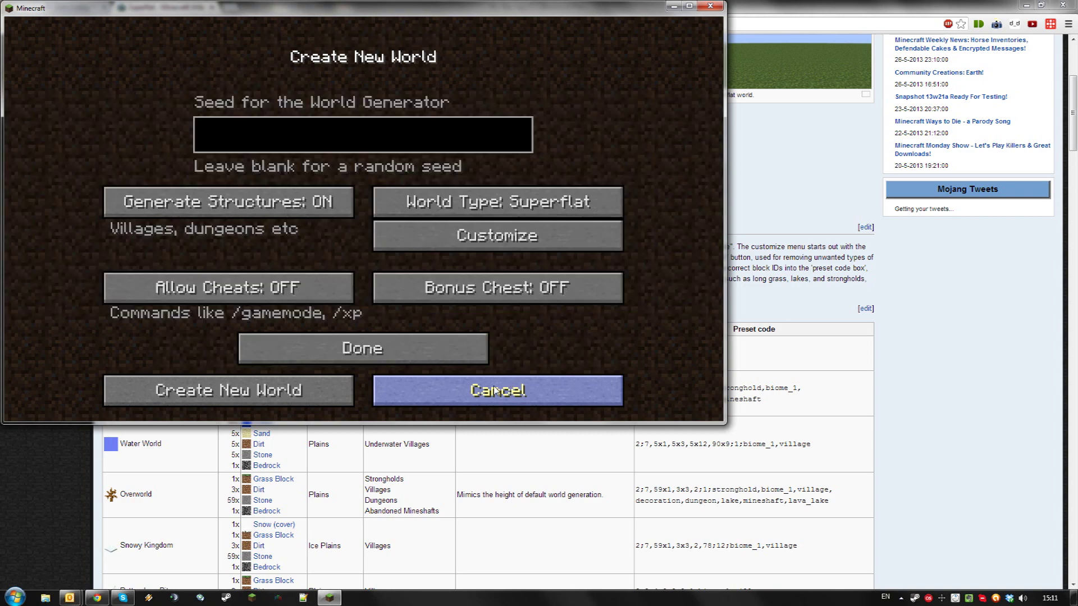
pyautogui.click(87, 499)
# Change level-type from DEFAULT to FLAT in server.properties and save the settings.
pyautogui.click(61, 10)
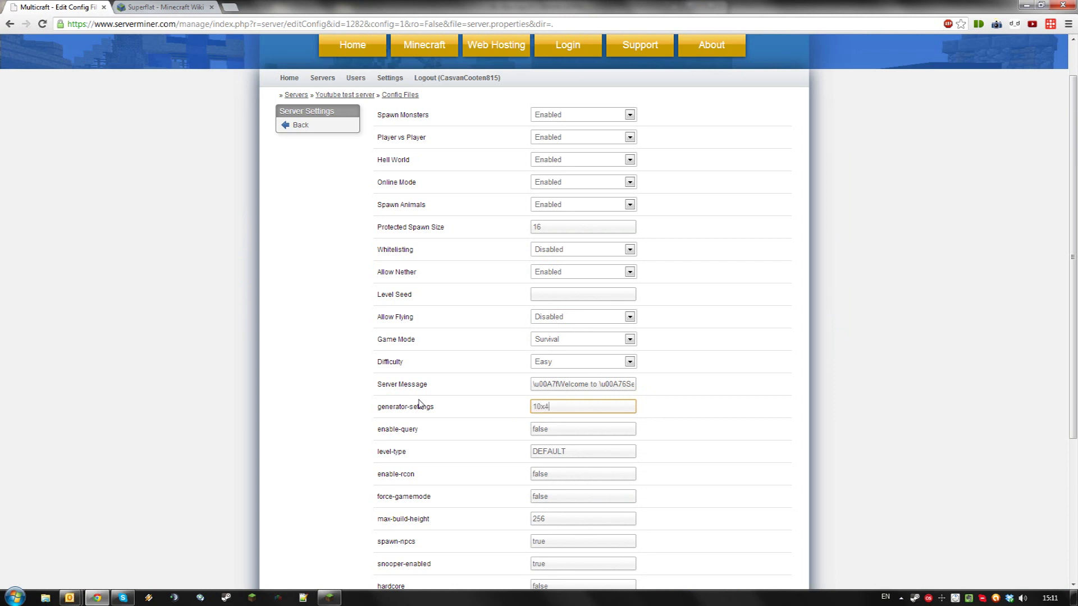
pyautogui.scroll(-1, 421, 373)
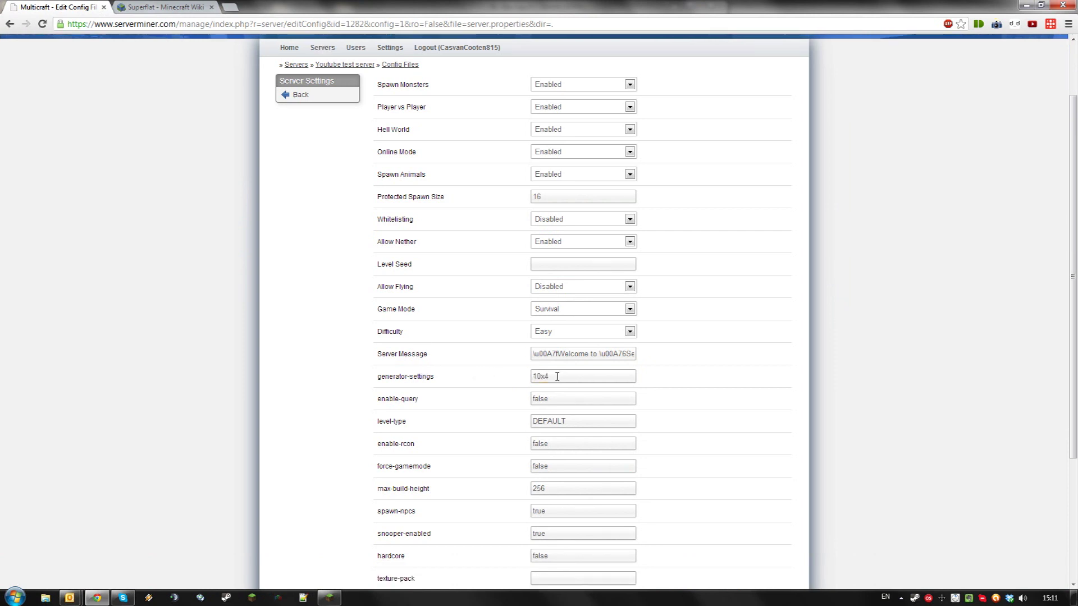
pyautogui.click(551, 419)
pyautogui.doubleClick(551, 420)
pyautogui.write('FLAT')
pyautogui.click(707, 377)
pyautogui.scroll(-1, 702, 396)
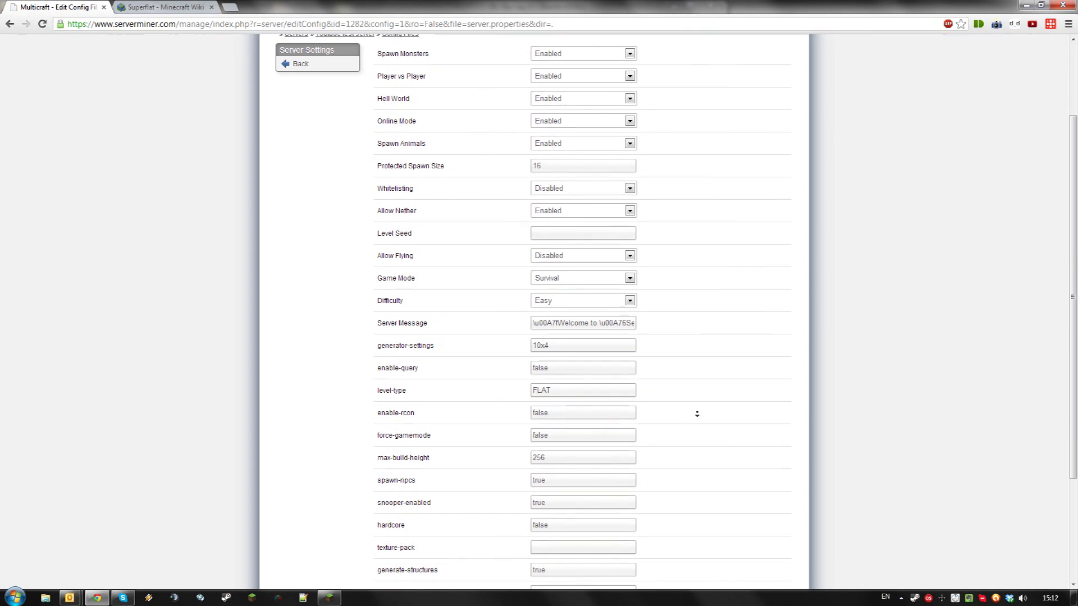
pyautogui.scroll(-1, 696, 414)
pyautogui.click(592, 497)
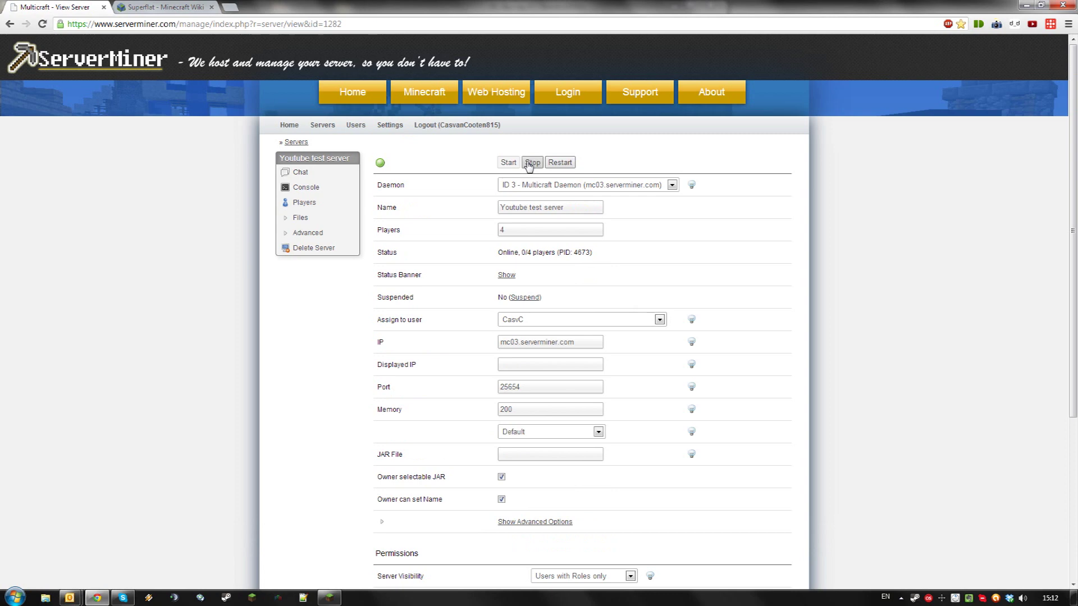
# Launch FileZilla from the Start menu, minimize it, and restart the test server.
pyautogui.press('super')
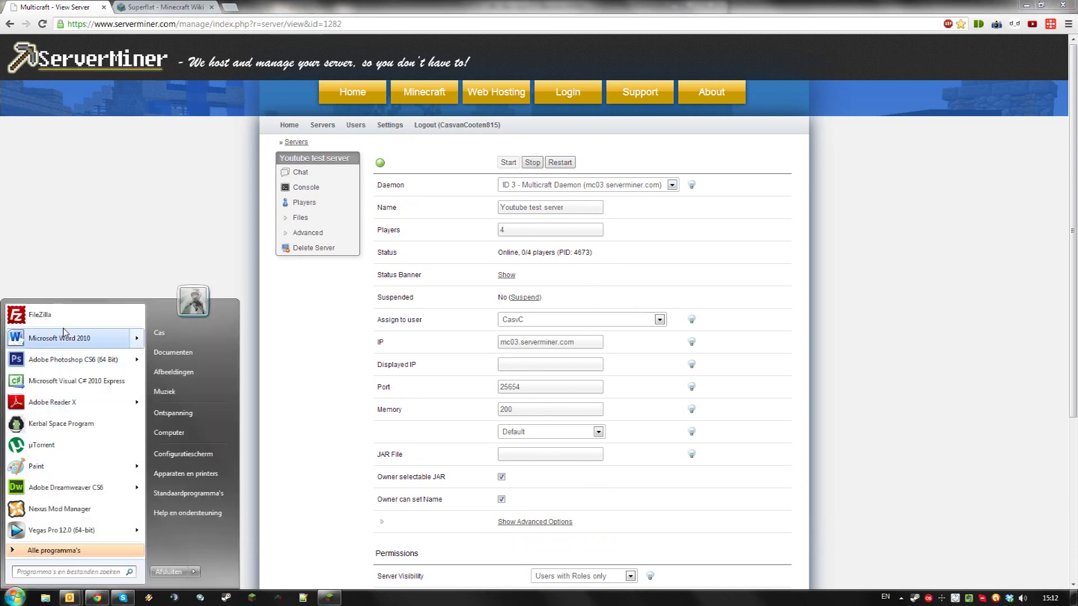
pyautogui.click(64, 316)
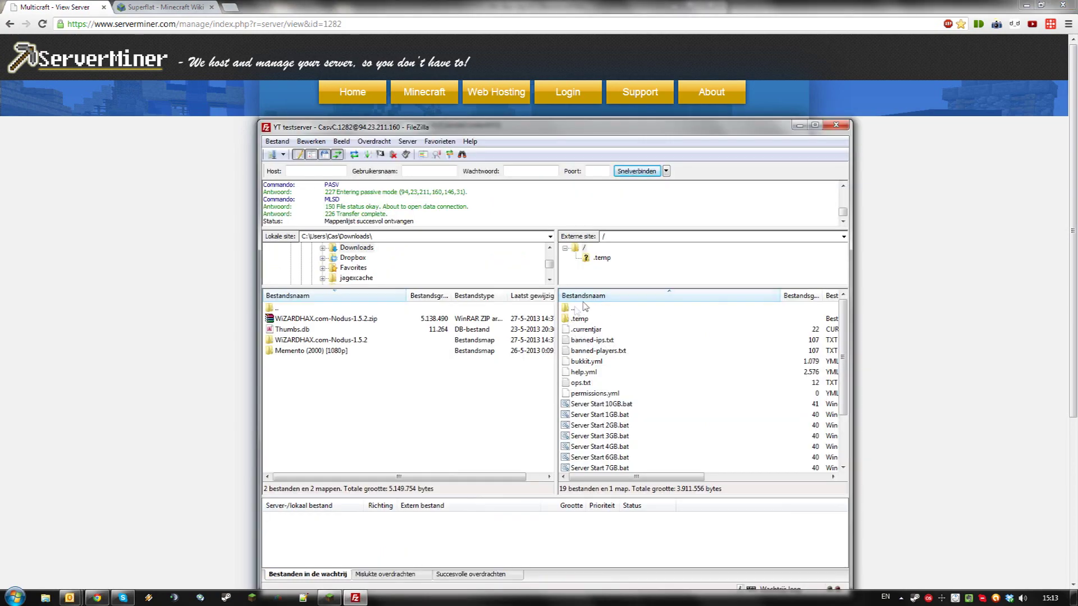
pyautogui.click(226, 296)
pyautogui.click(510, 164)
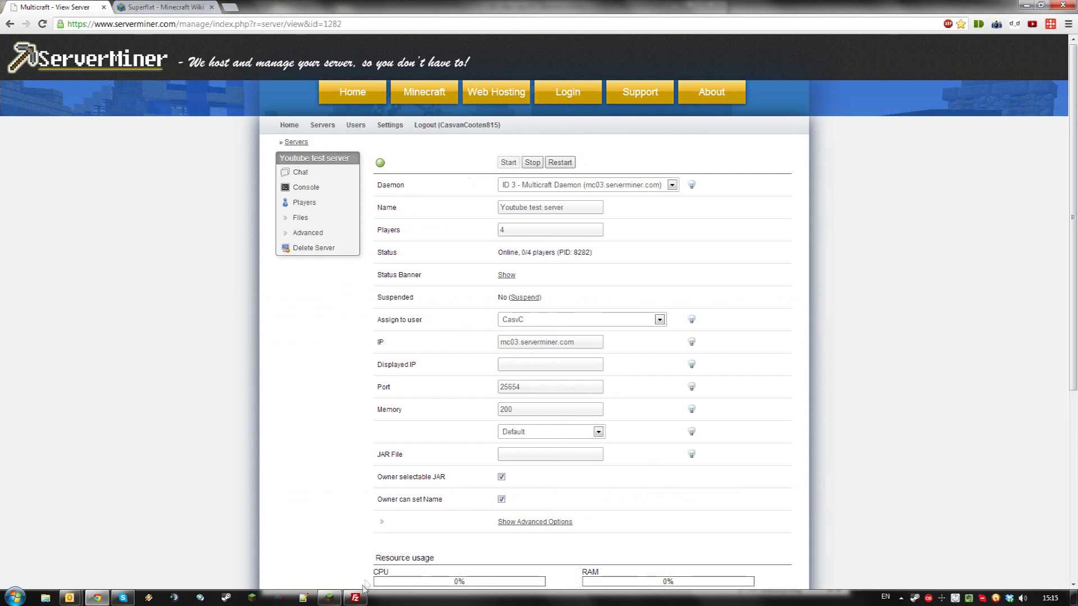
# Return to Minecraft and join the test server from the Multiplayer list.
pyautogui.click(330, 598)
pyautogui.click(363, 256)
pyautogui.doubleClick(329, 153)
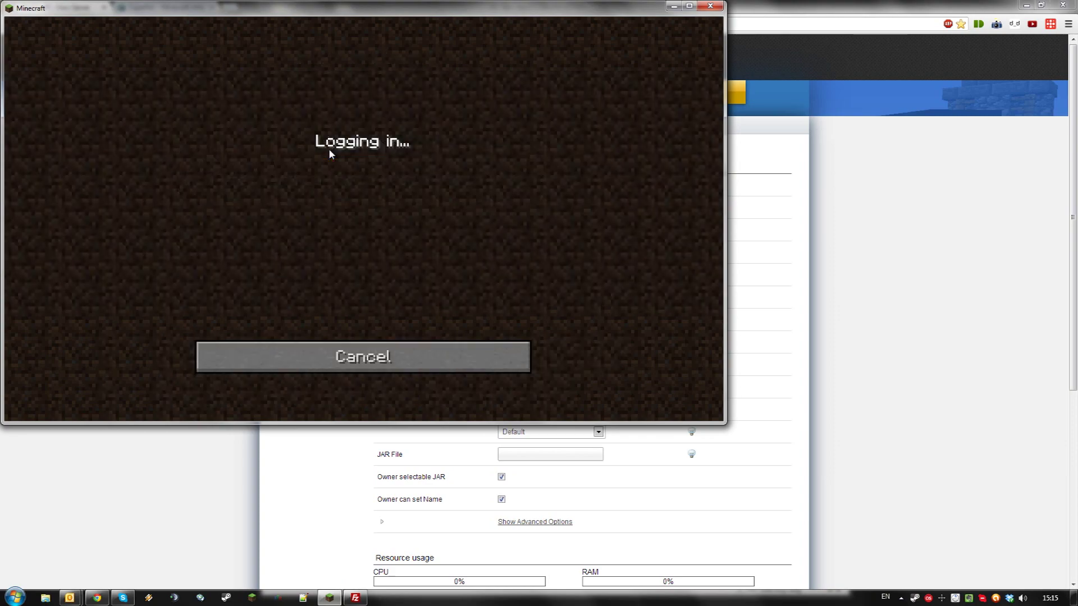